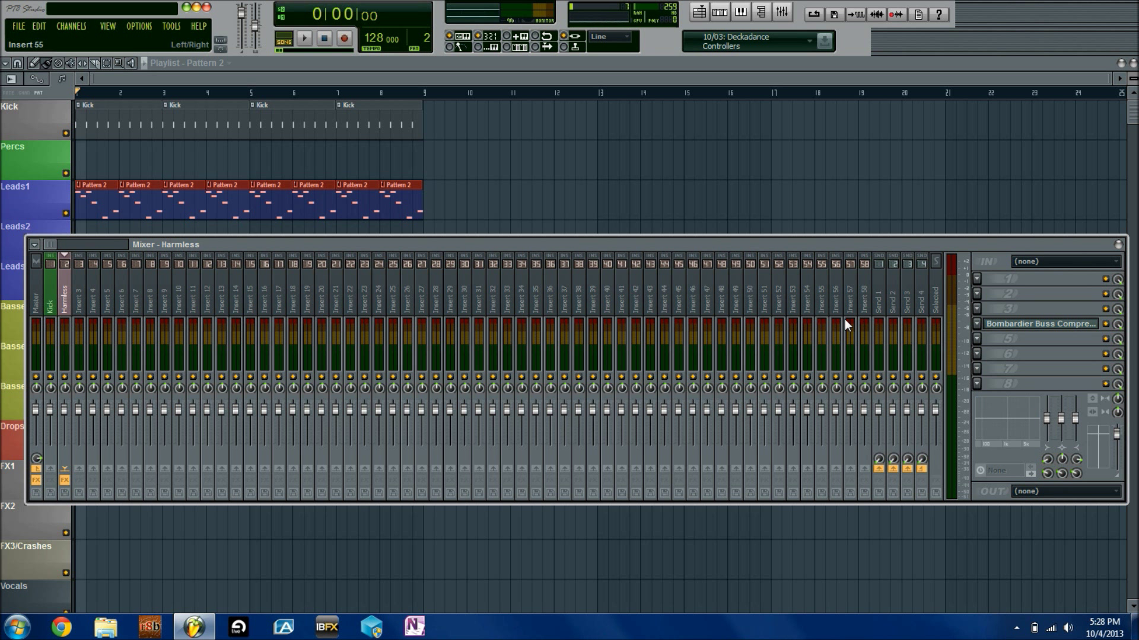
# - Inspect the Bombardier Buss Compressor in Harmless FX slot 4, then bring the Playlist forward
pyautogui.click(1038, 324)
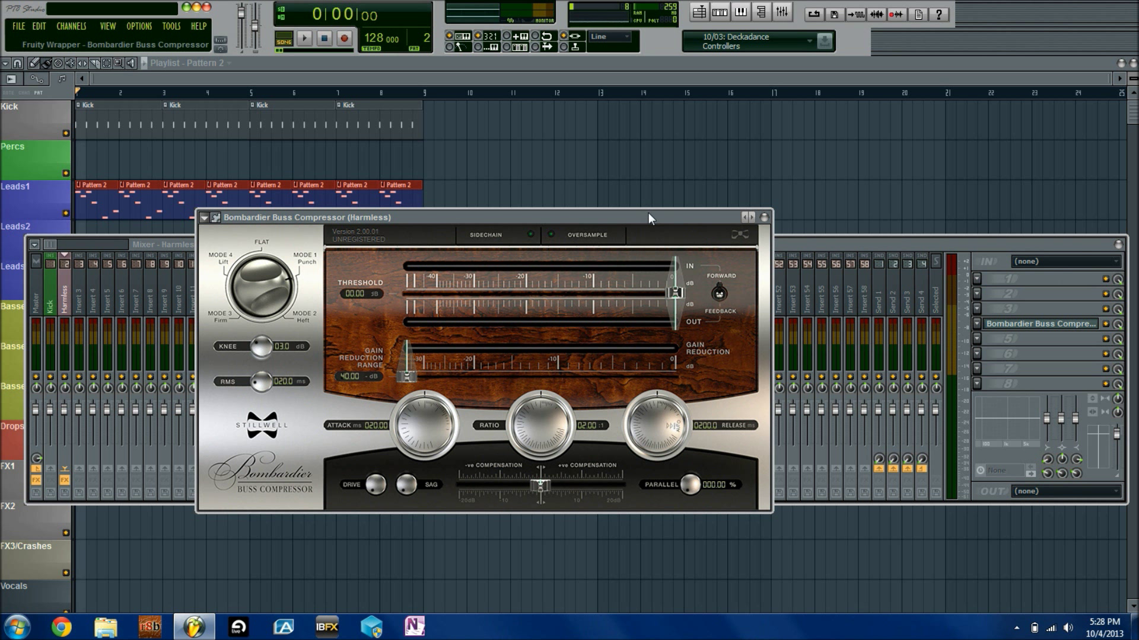
pyautogui.click(764, 217)
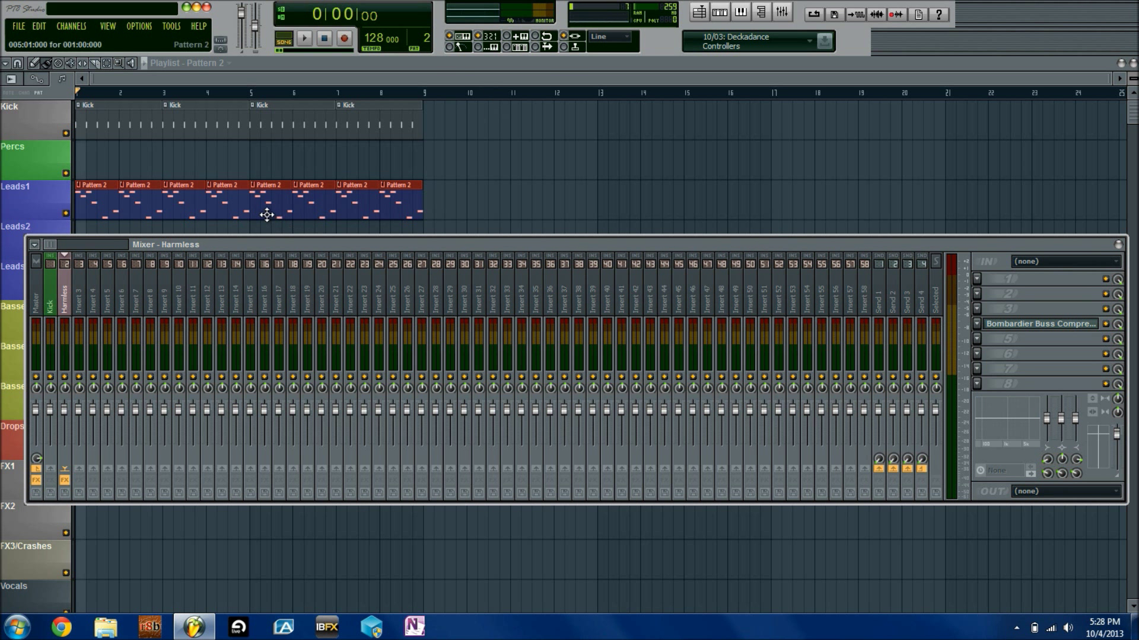
pyautogui.click(128, 124)
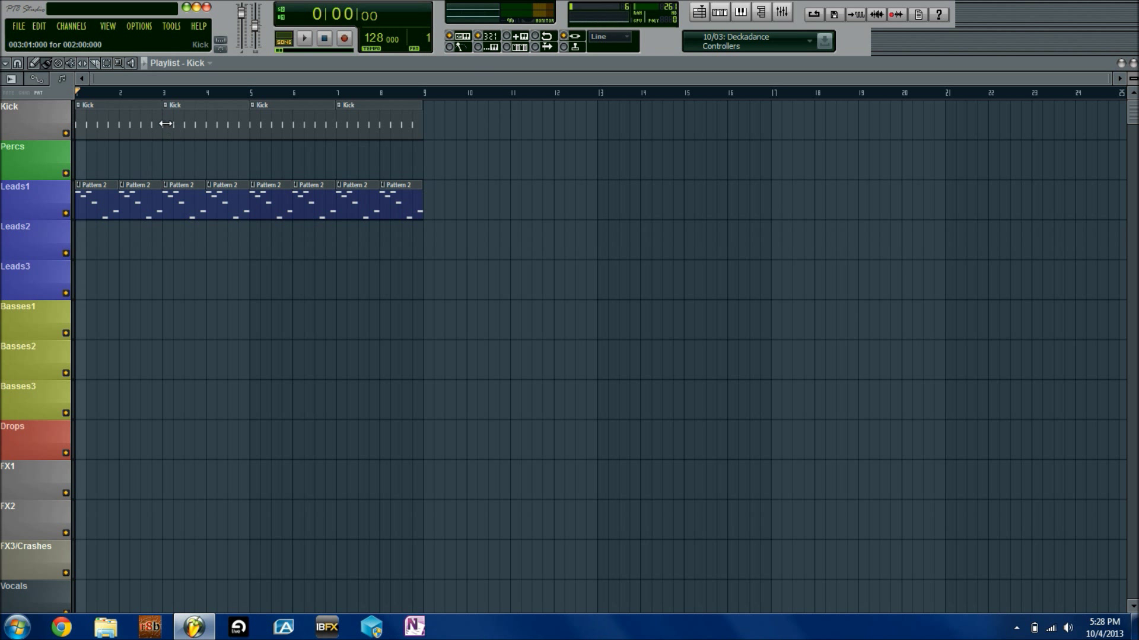
# - Peek at the Harmless pattern's piano roll, then reopen the Mixer and the Bombardier compressor
pyautogui.doubleClick(149, 207)
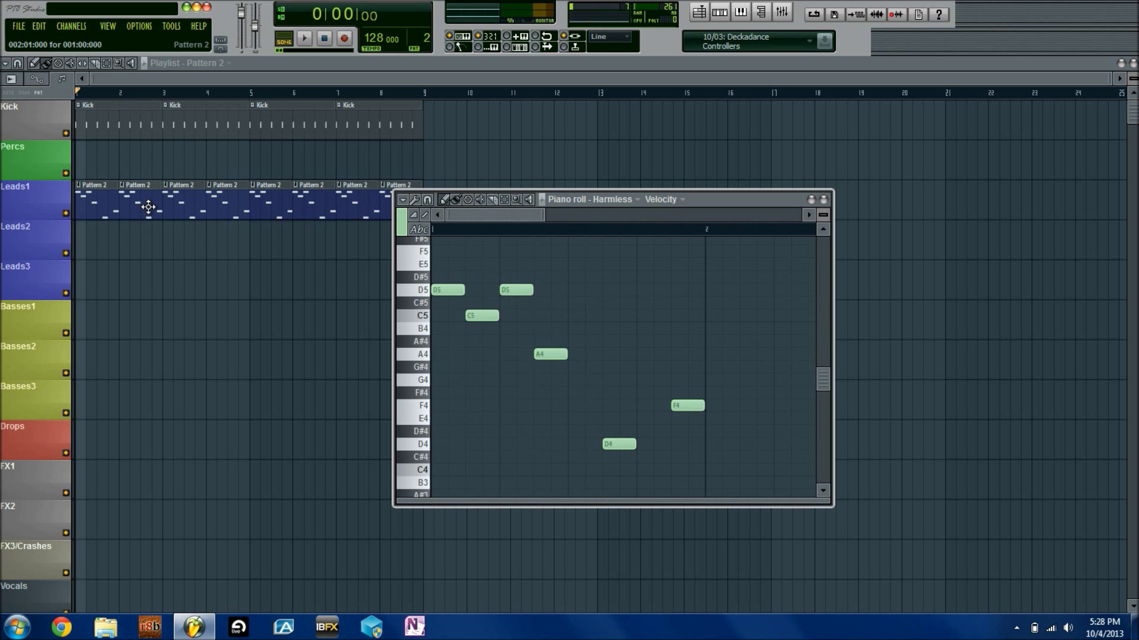
pyautogui.click(824, 199)
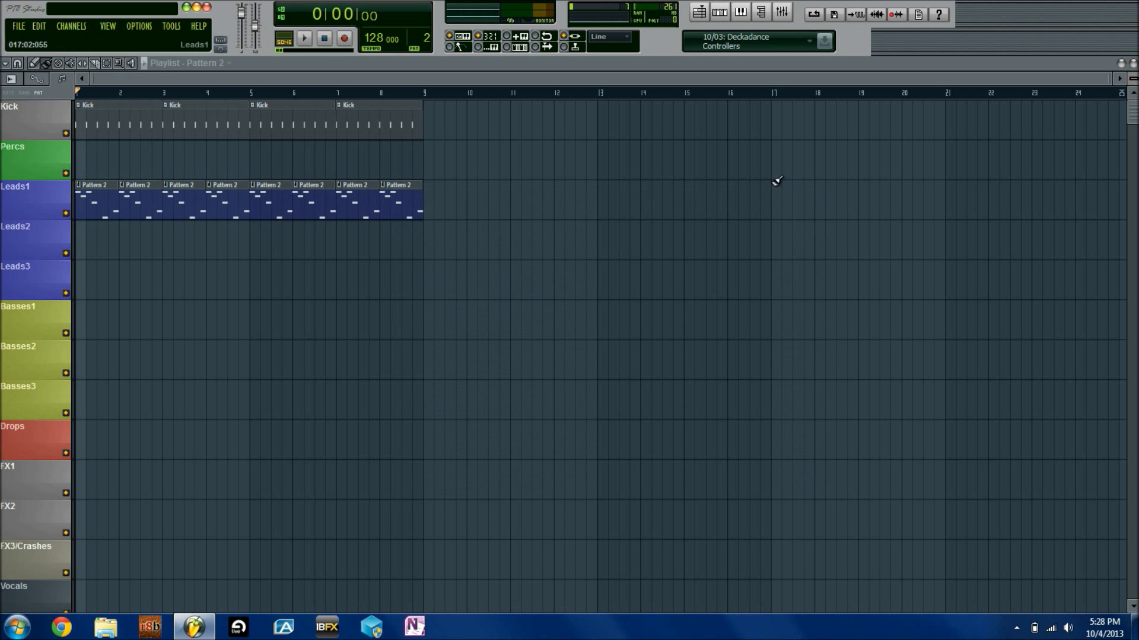
pyautogui.click(782, 12)
pyautogui.click(1044, 325)
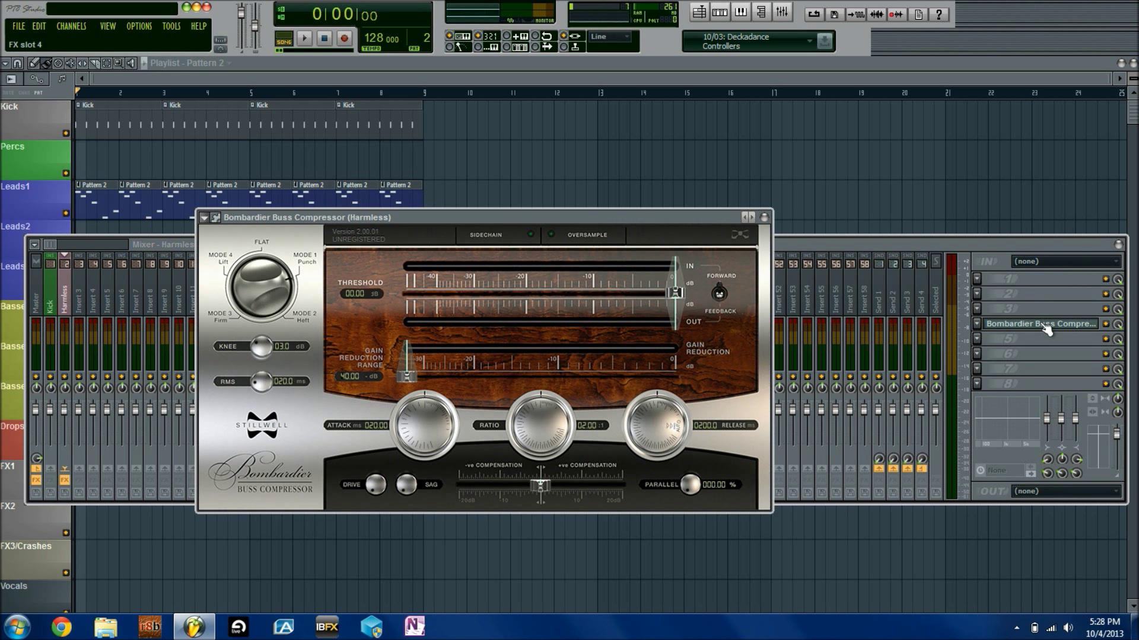
# - Close the compressor and compare the Kick and Harmless mixer channels
pyautogui.click(766, 217)
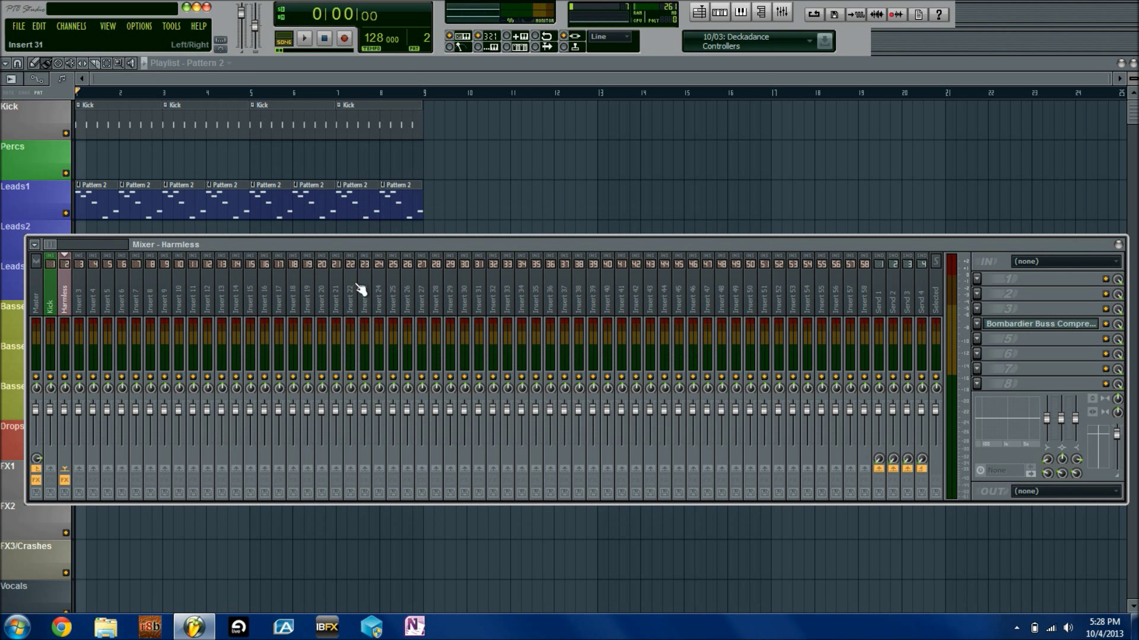
pyautogui.click(50, 301)
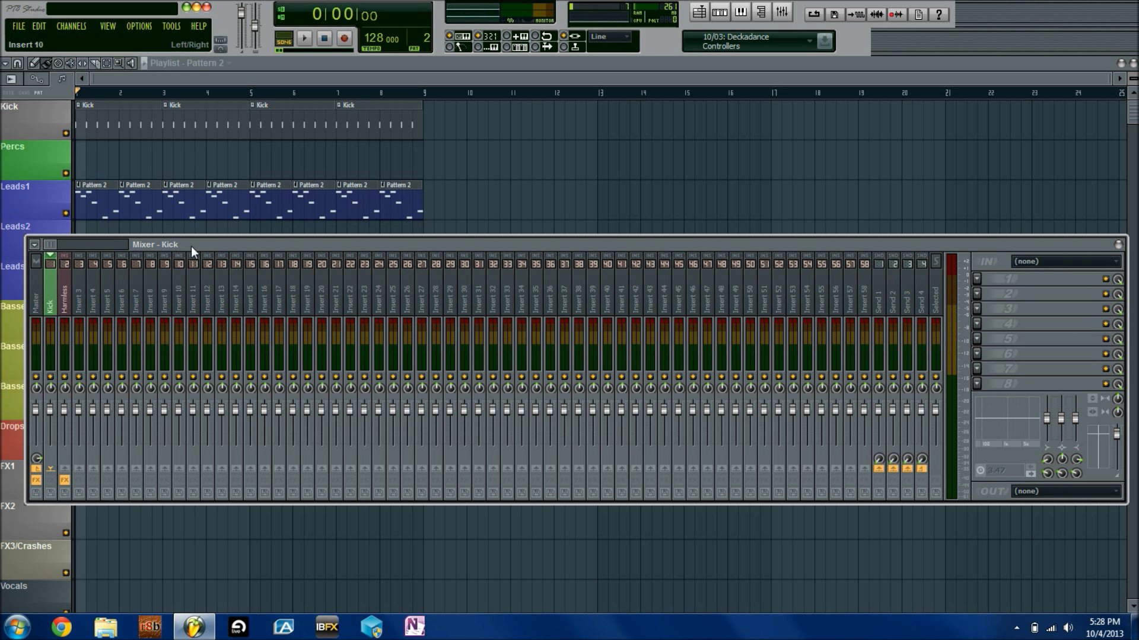
pyautogui.click(68, 300)
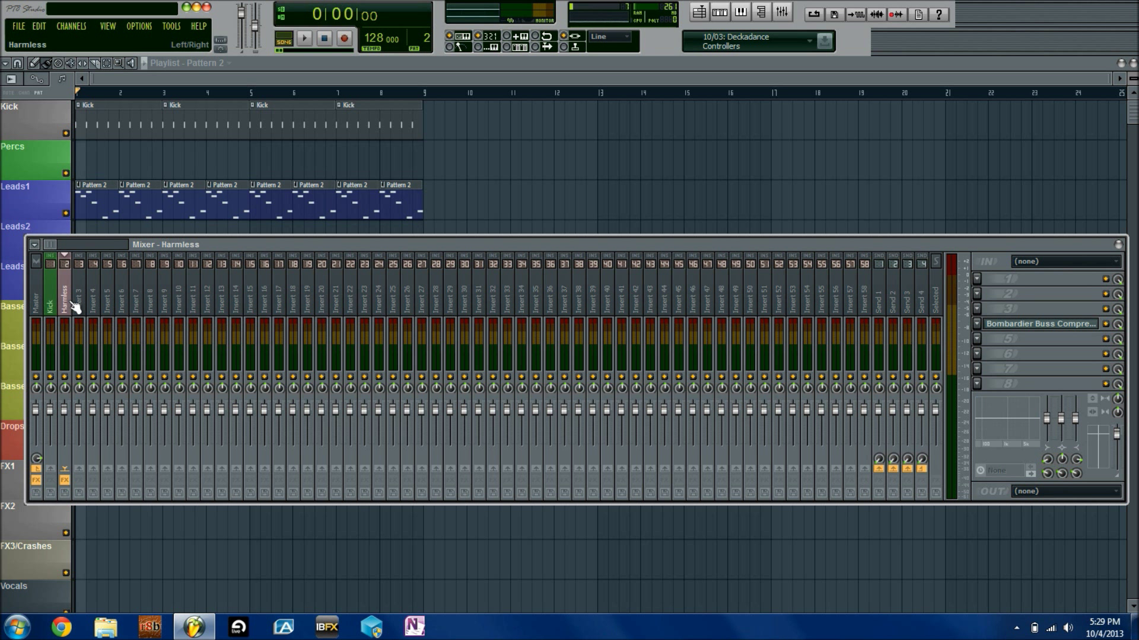
pyautogui.click(55, 303)
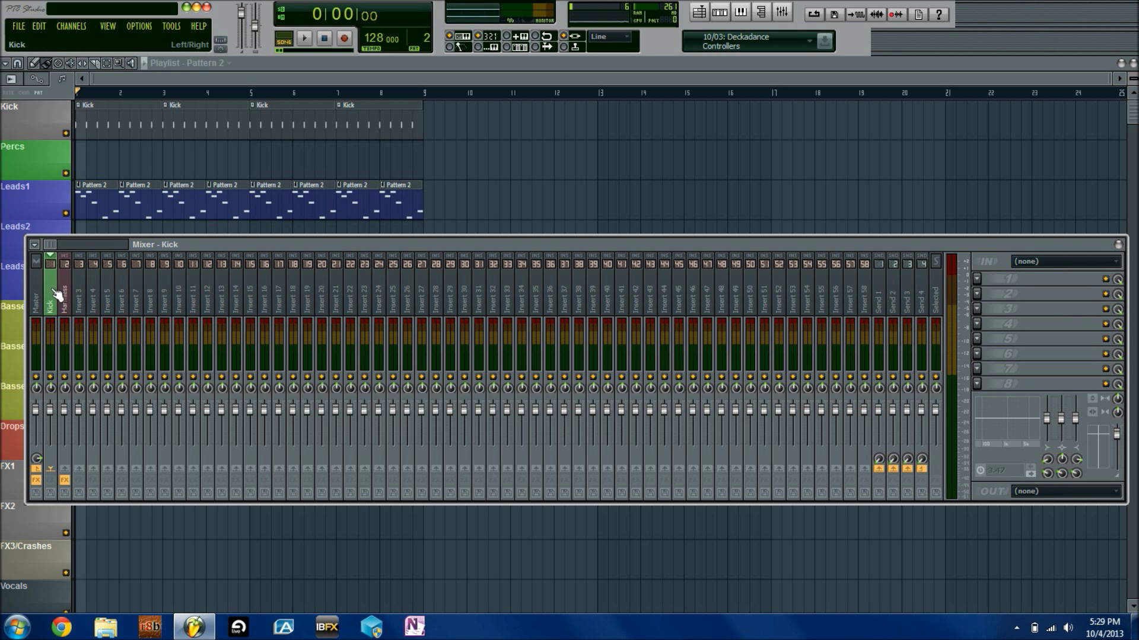
# - Enable the Kick-to-Harmless send, recheck Harmless's effects, and start the song
pyautogui.click(65, 468)
pyautogui.click(70, 301)
pyautogui.click(59, 302)
pyautogui.click(304, 38)
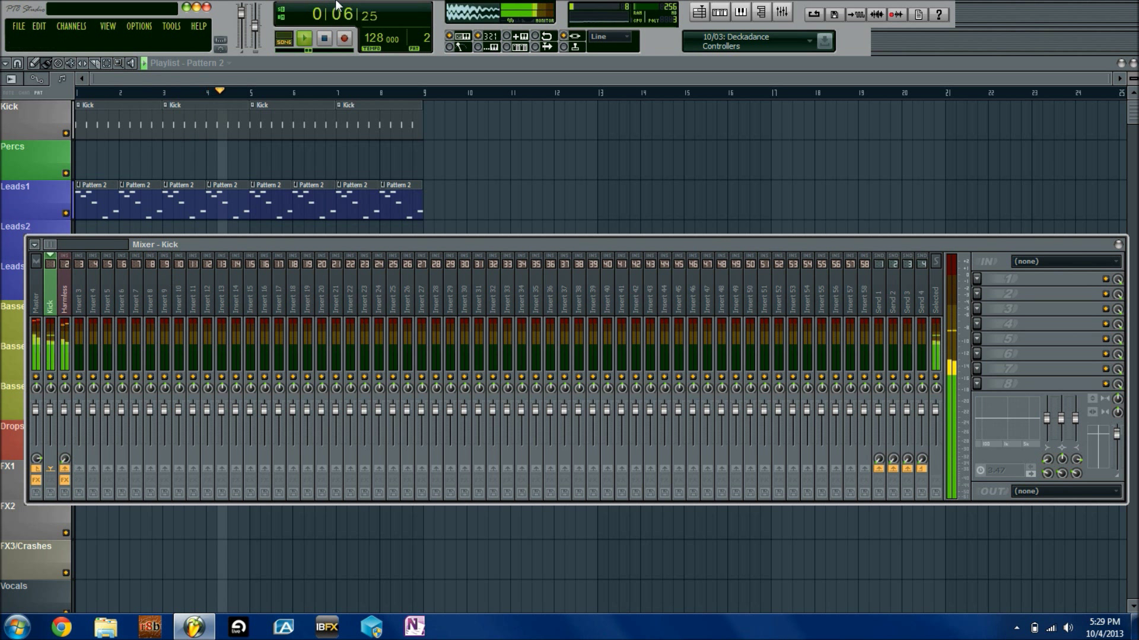
# - Stop playback after listening to the Kick-to-Harmless send
pyautogui.press('space')
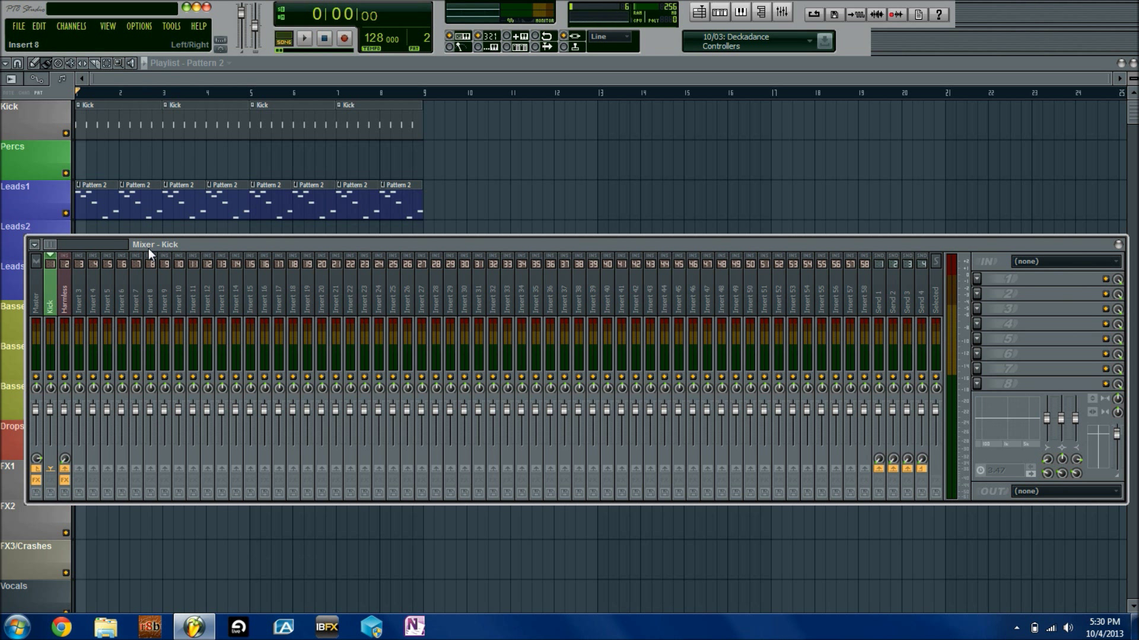
# - Open Bombardier from Harmless FX slot 4, enable SIDECHAIN, and show the wrapper settings
pyautogui.click(72, 301)
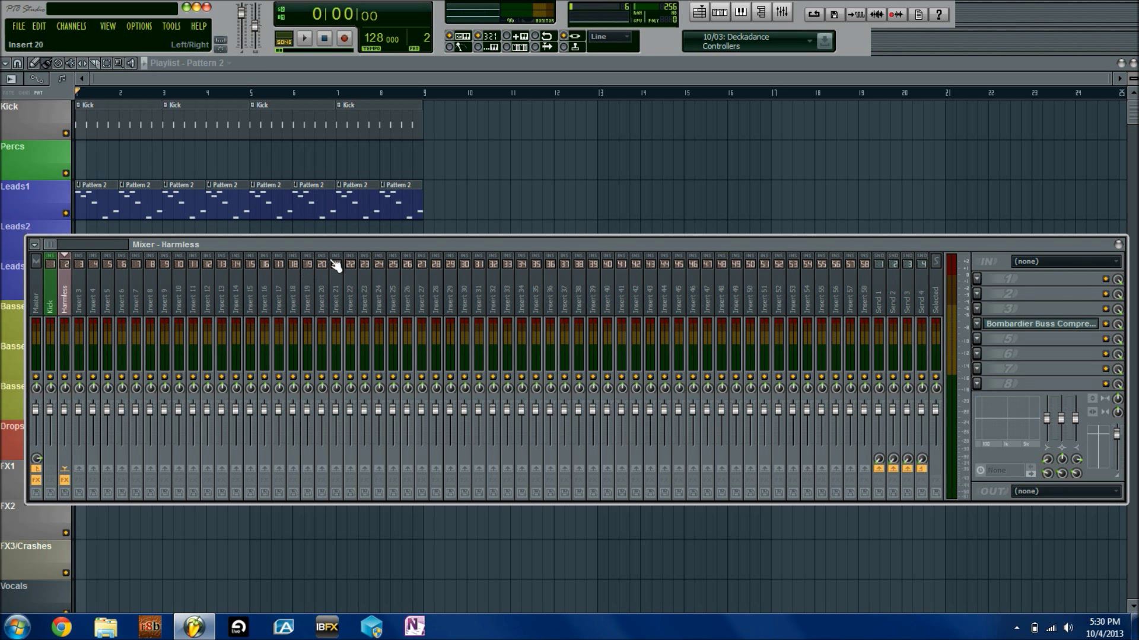
pyautogui.click(1023, 325)
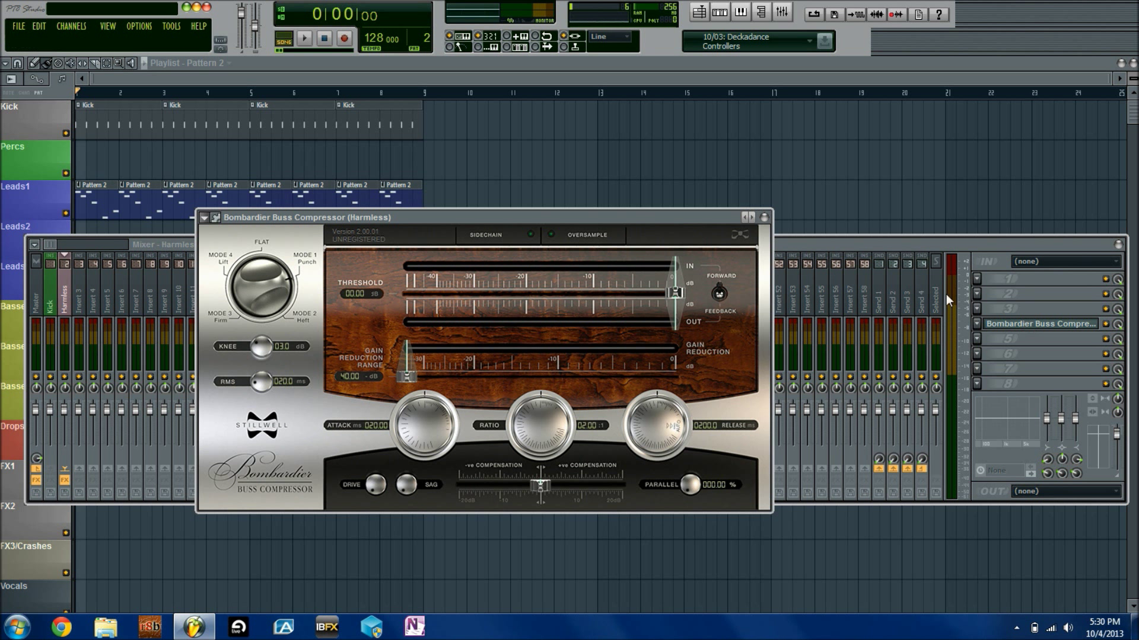
pyautogui.click(501, 237)
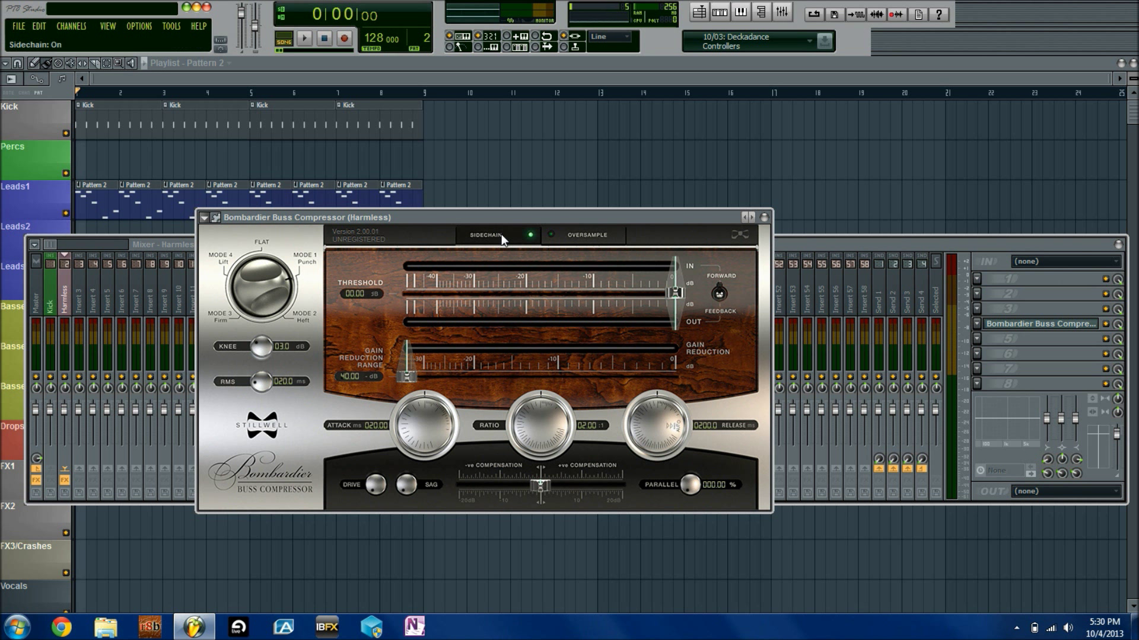
pyautogui.click(217, 219)
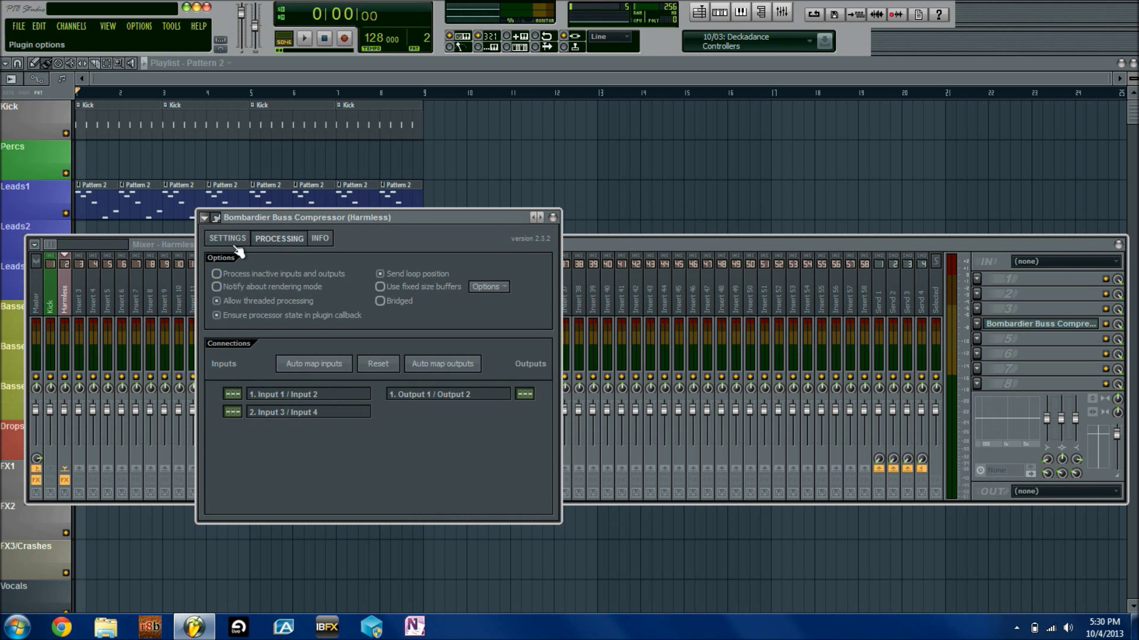
# - Auto-map the Bombardier wrapper's inputs on the Processing page so Input 3/4 feed the sidechain
pyautogui.click(279, 239)
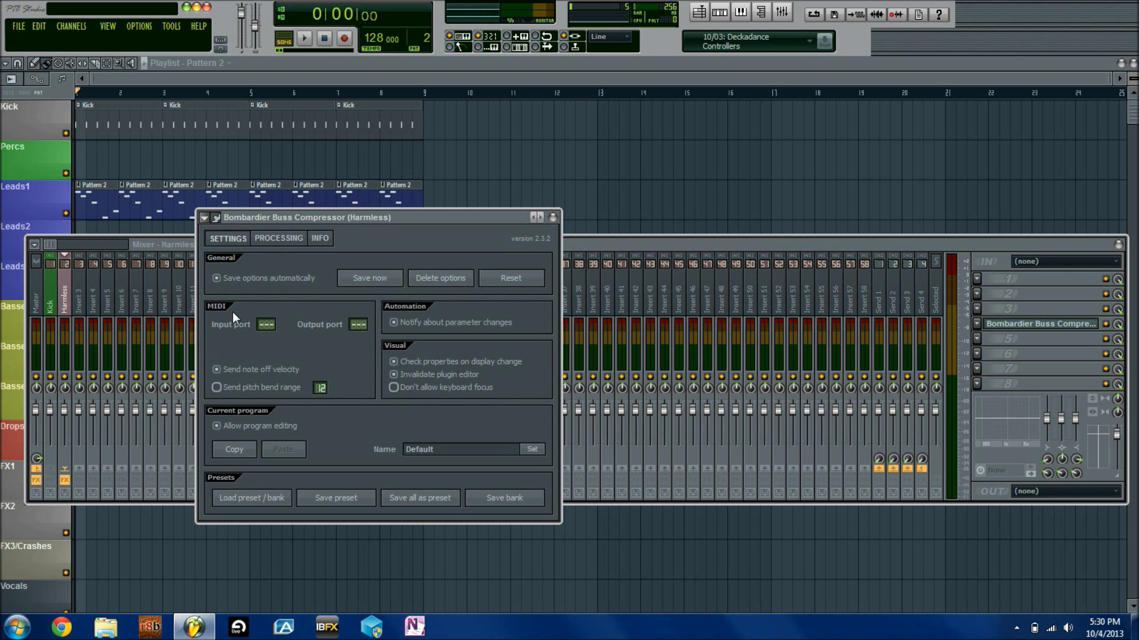
pyautogui.click(279, 239)
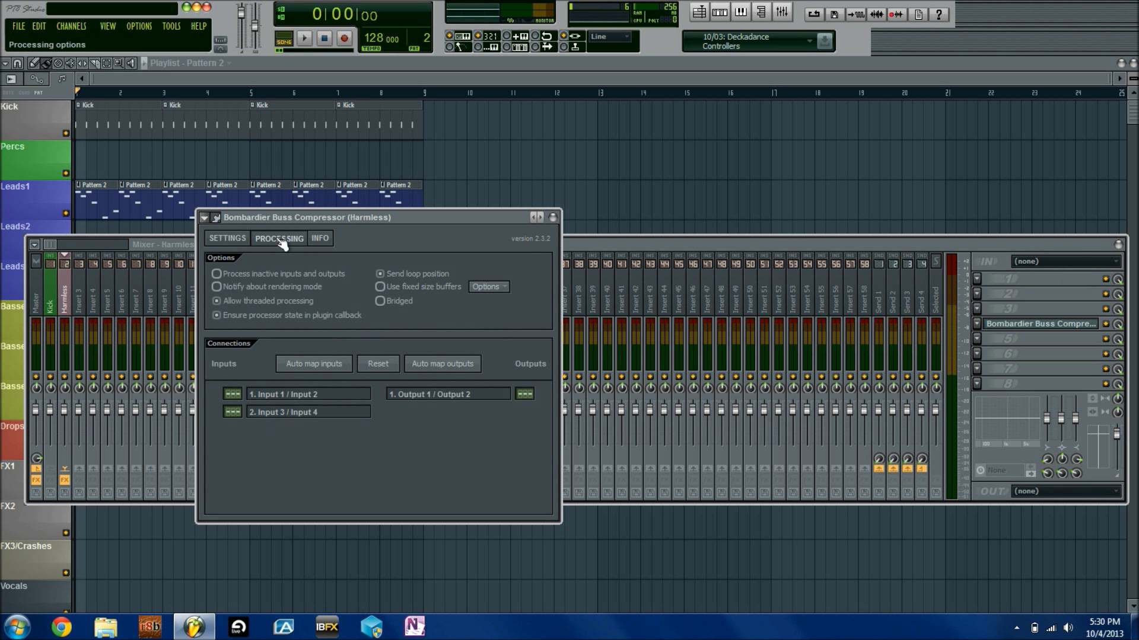
pyautogui.click(324, 368)
pyautogui.click(242, 240)
# - Back on the compressor panel, play the song and lower Threshold to -37.05 dB
pyautogui.click(215, 218)
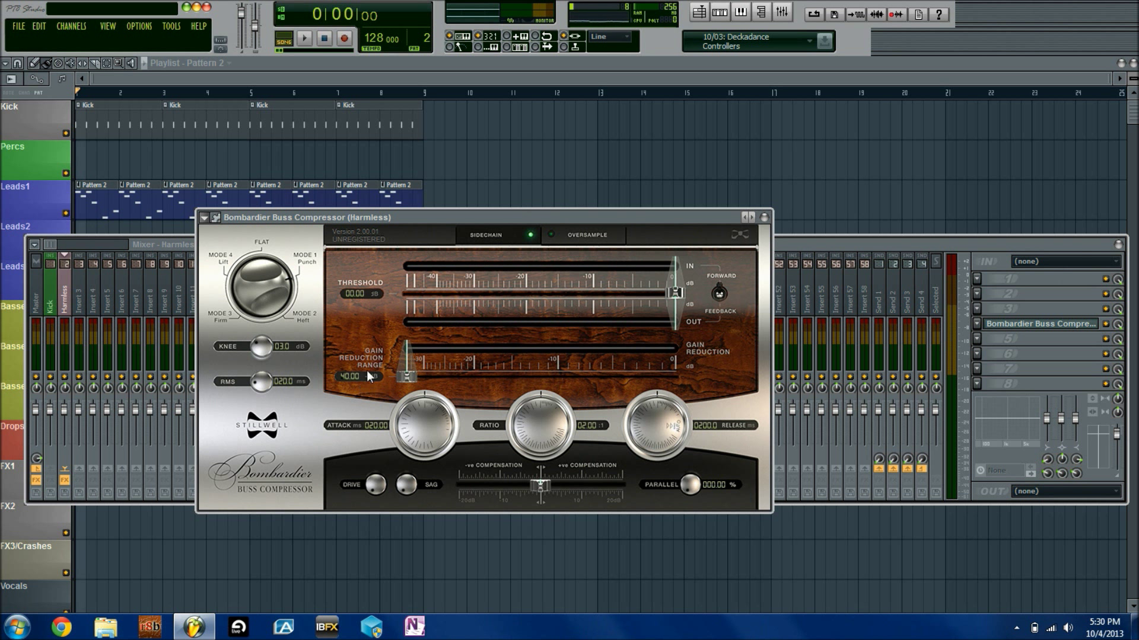
pyautogui.click(308, 40)
pyautogui.moveTo(678, 298); pyautogui.dragTo(486, 301)
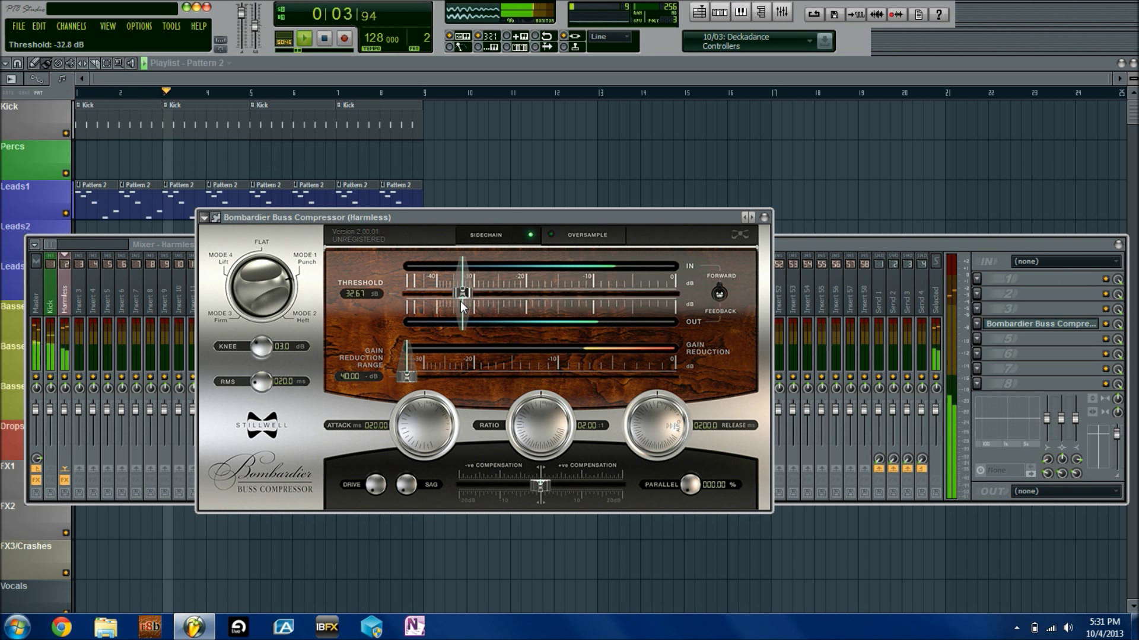
pyautogui.moveTo(460, 301); pyautogui.dragTo(446, 301)
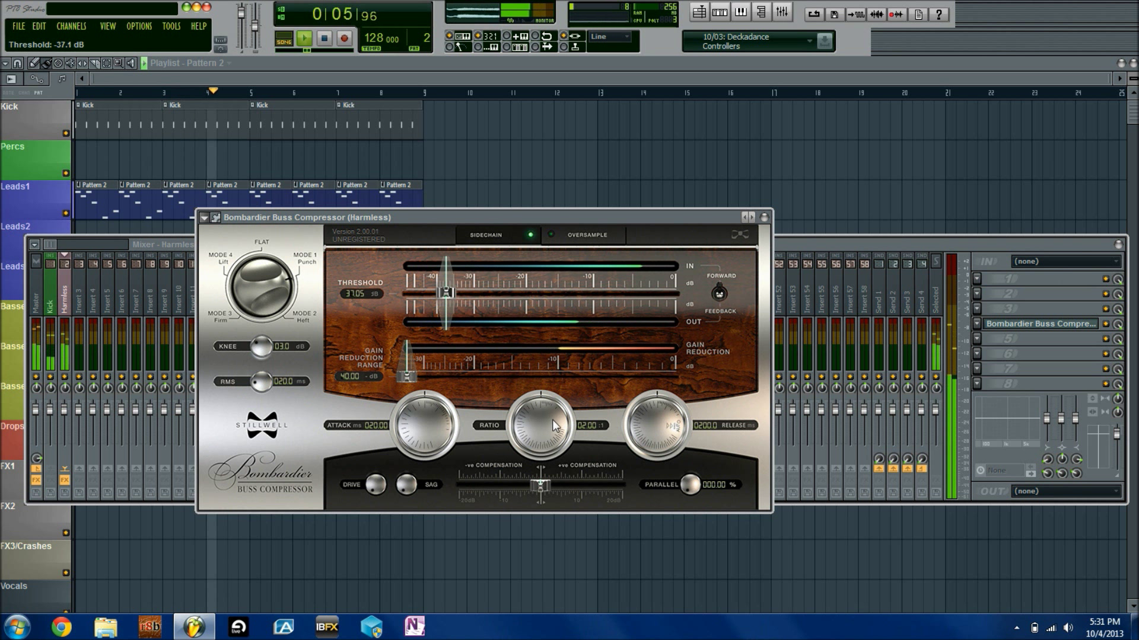
# - Raise Ratio to 10.58:1, cut release to 1 ms, adjust attack, and switch to Punch mode
pyautogui.moveTo(532, 446); pyautogui.dragTo(590, 362)
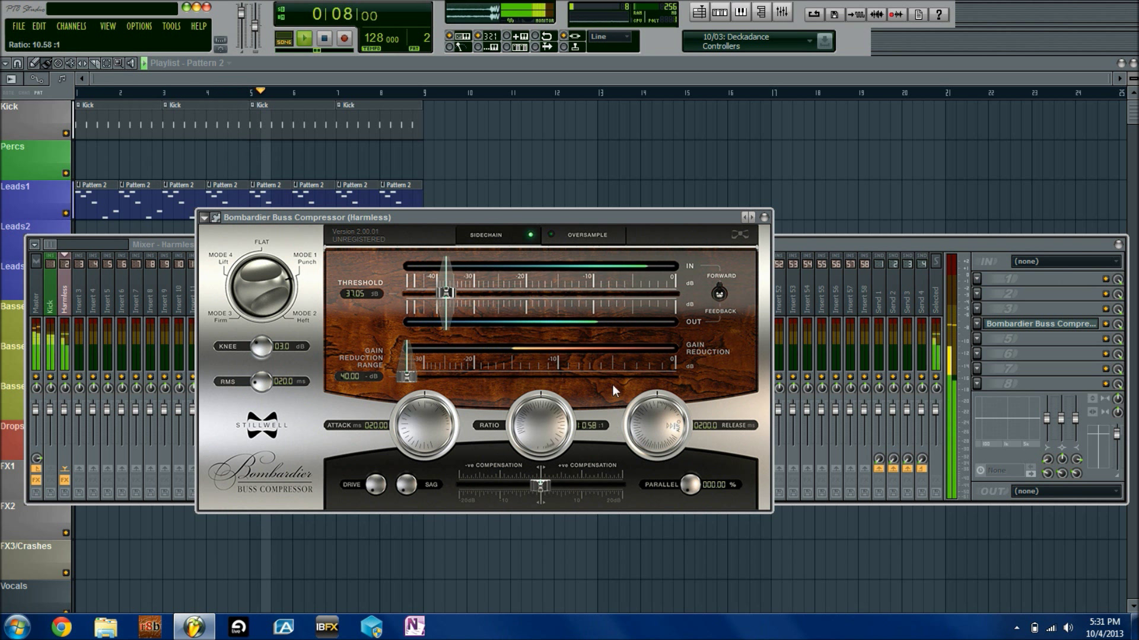
pyautogui.moveTo(667, 428)
pyautogui.mouseDown()
pyautogui.moveTo(643, 479)
pyautogui.moveTo(655, 413)
pyautogui.mouseUp()
pyautogui.moveTo(422, 415); pyautogui.dragTo(428, 514)
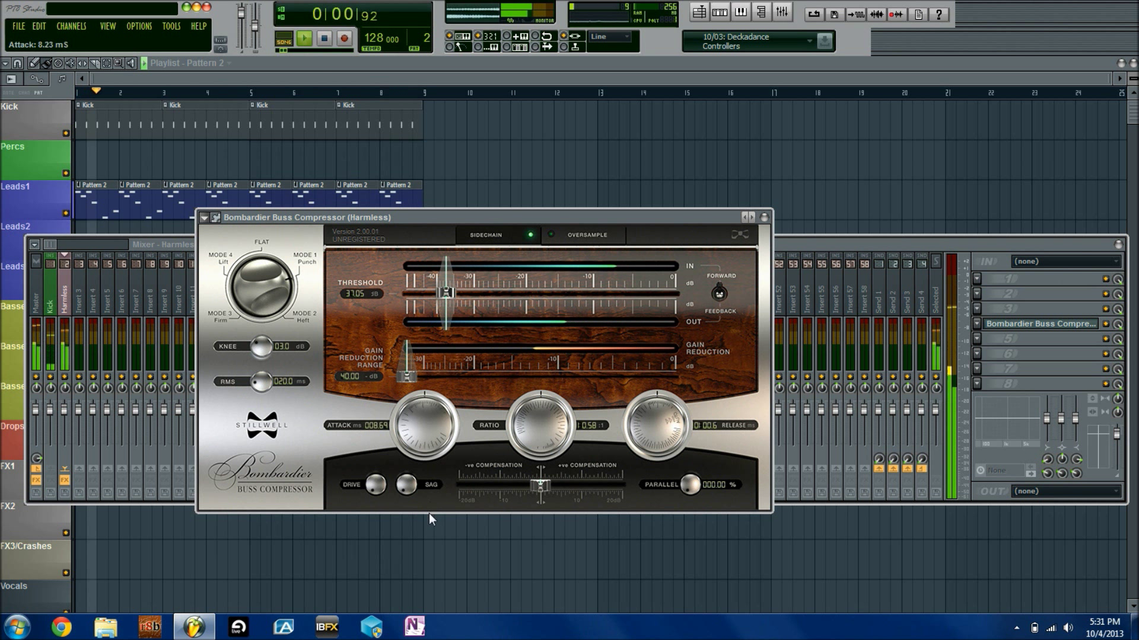
pyautogui.press('space')
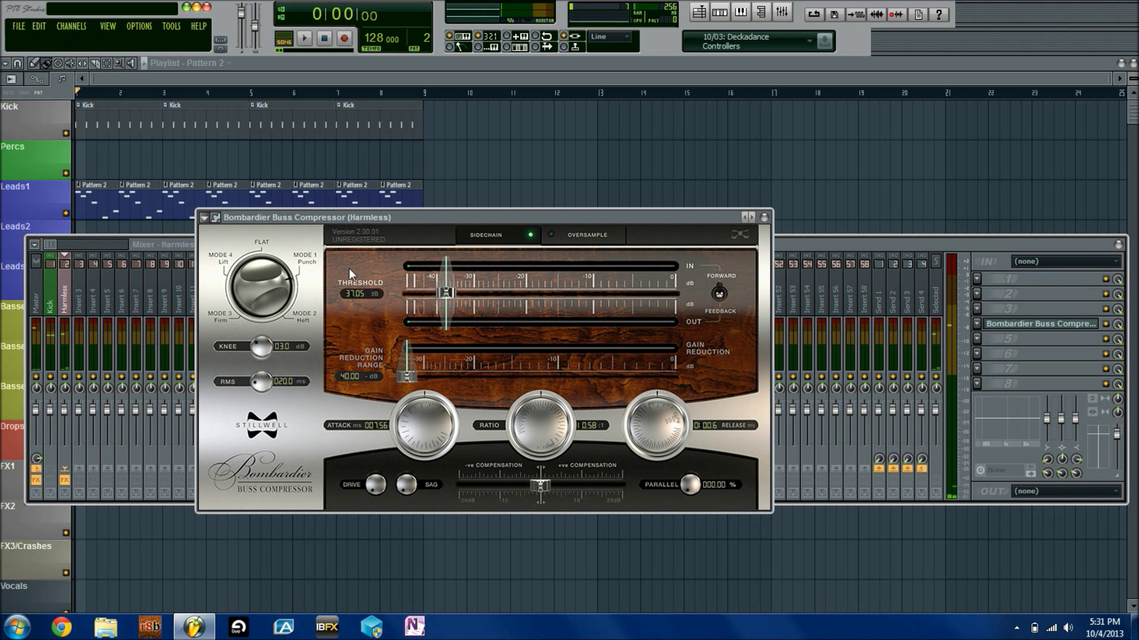
pyautogui.click(281, 257)
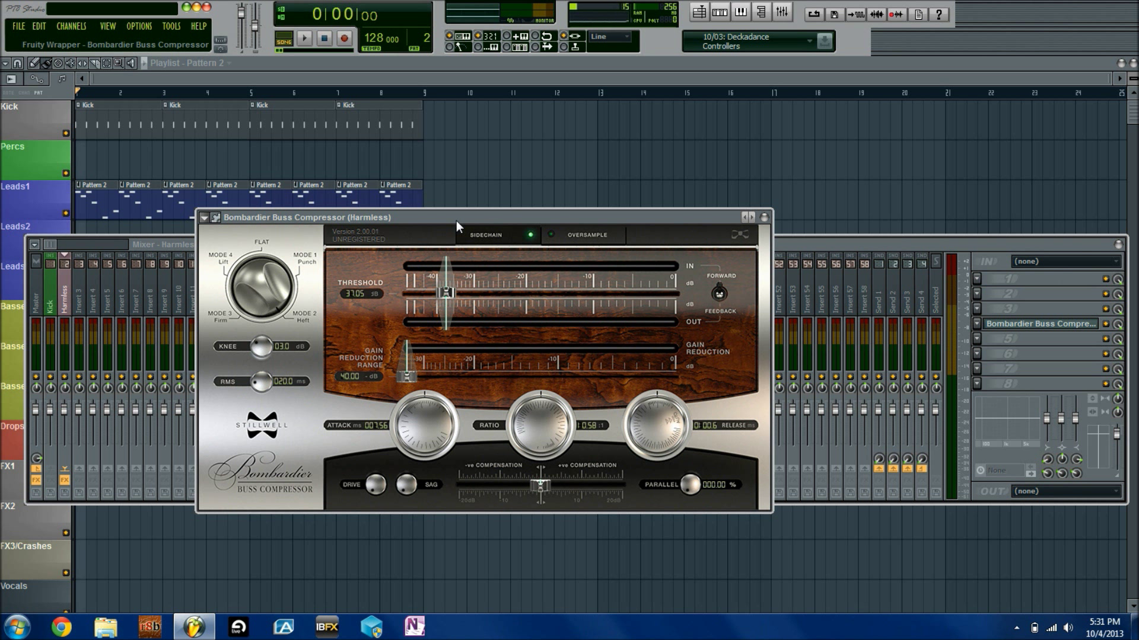
# - Enable OVERSAMPLE and, during playback, settle Threshold at -33.92 dB and Ratio at 9.90:1
pyautogui.click(557, 235)
pyautogui.click(305, 39)
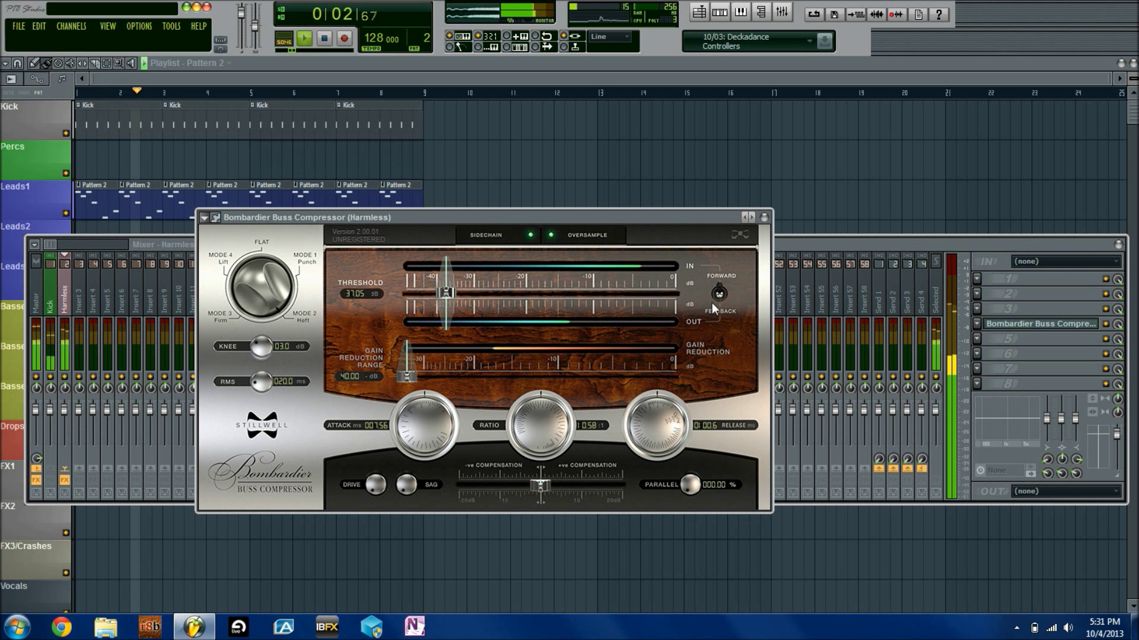
pyautogui.moveTo(540, 418); pyautogui.dragTo(547, 482)
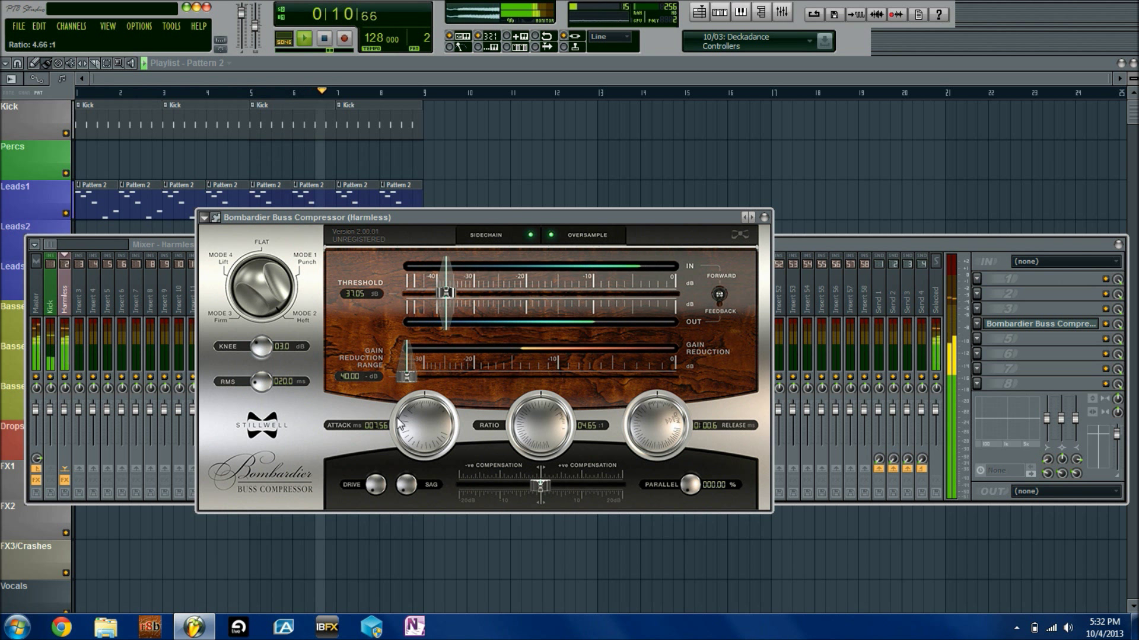
pyautogui.moveTo(449, 314); pyautogui.dragTo(472, 308)
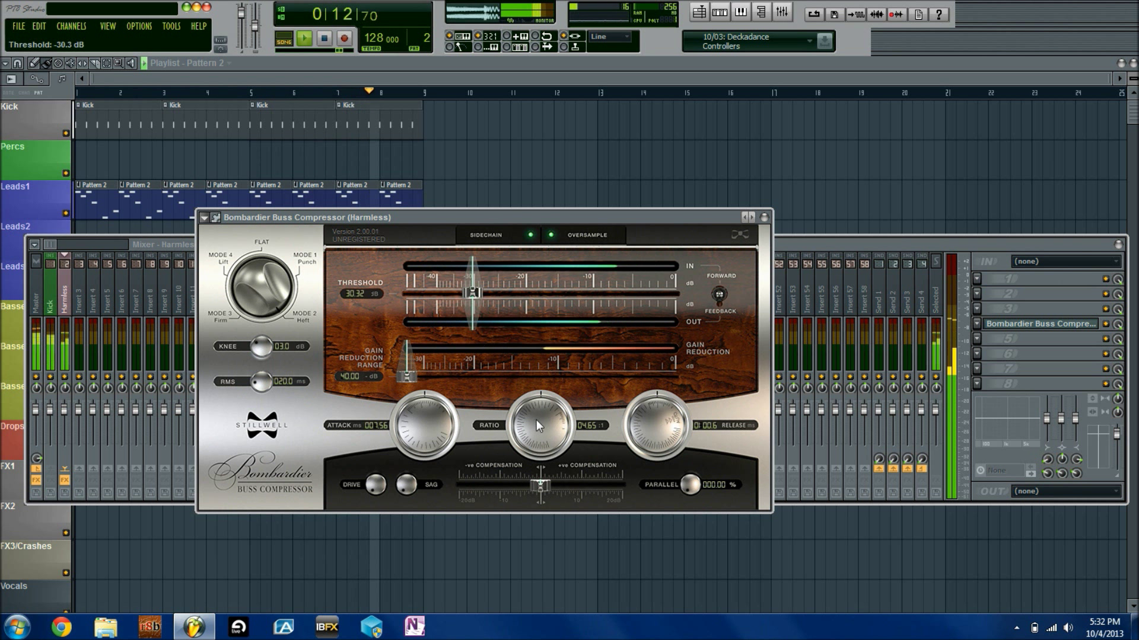
pyautogui.moveTo(536, 420); pyautogui.dragTo(457, 291)
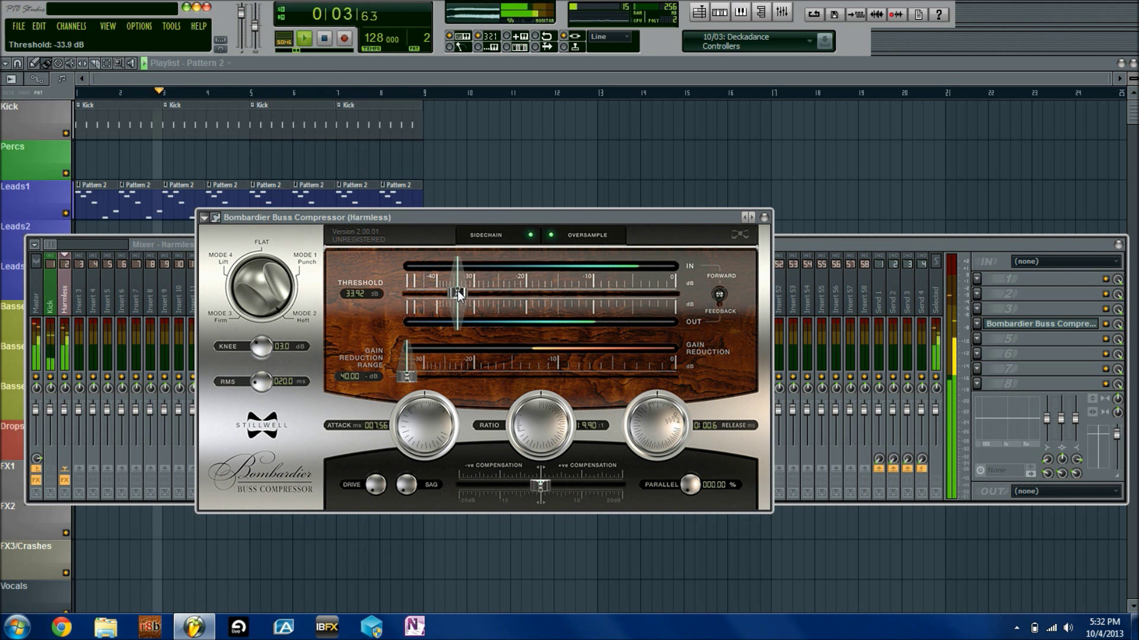
pyautogui.click(329, 40)
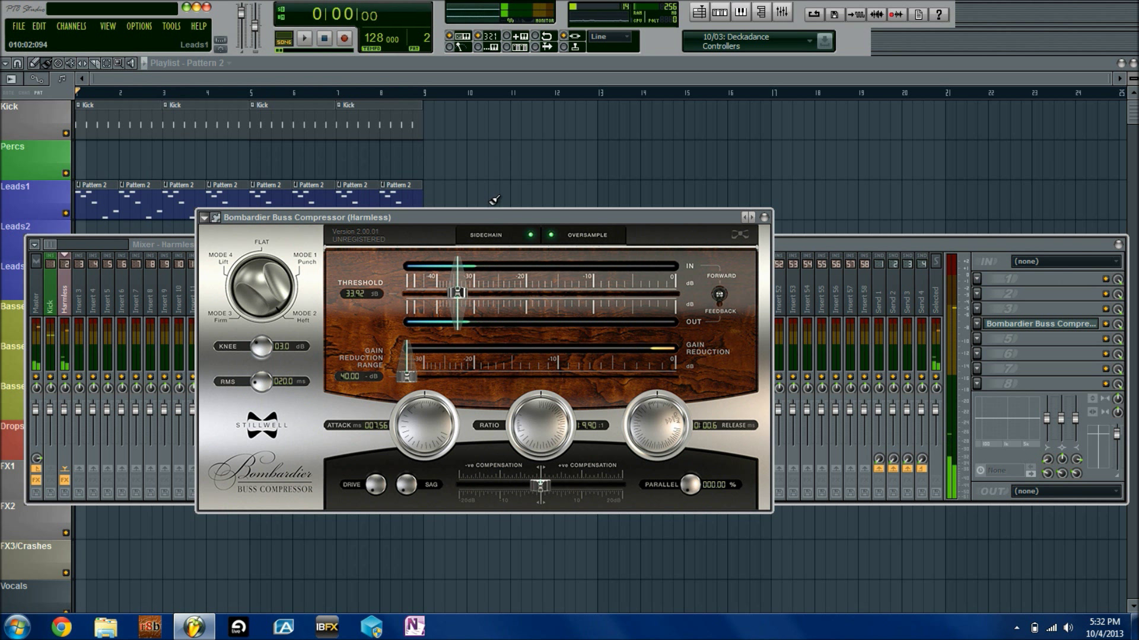